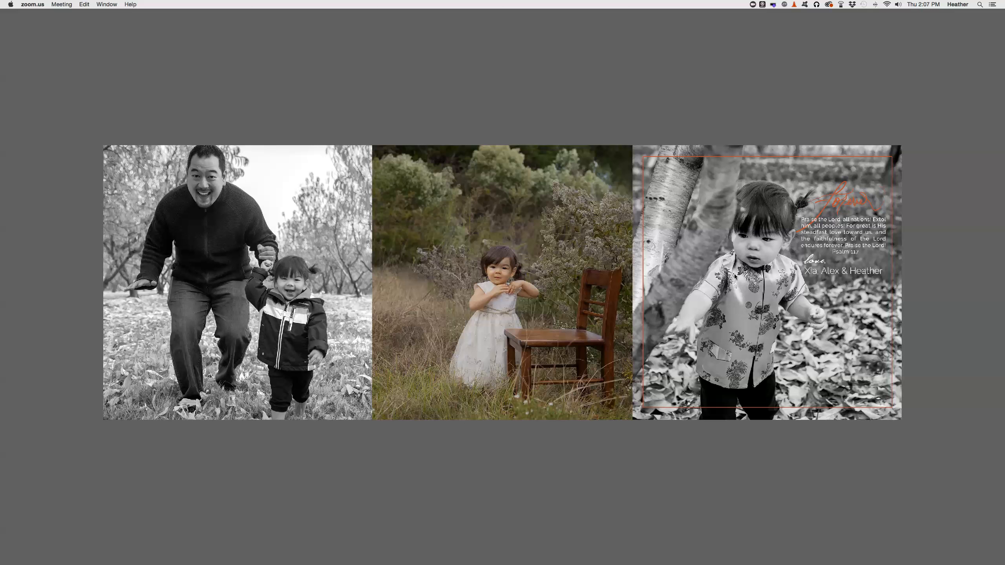
- Switch to Corel Painter and examine the hand-lettered word and verse on the photo triptych's rightmost image, with the palettes shown
{"action": "left_click", "coordinate": [722, 300]}
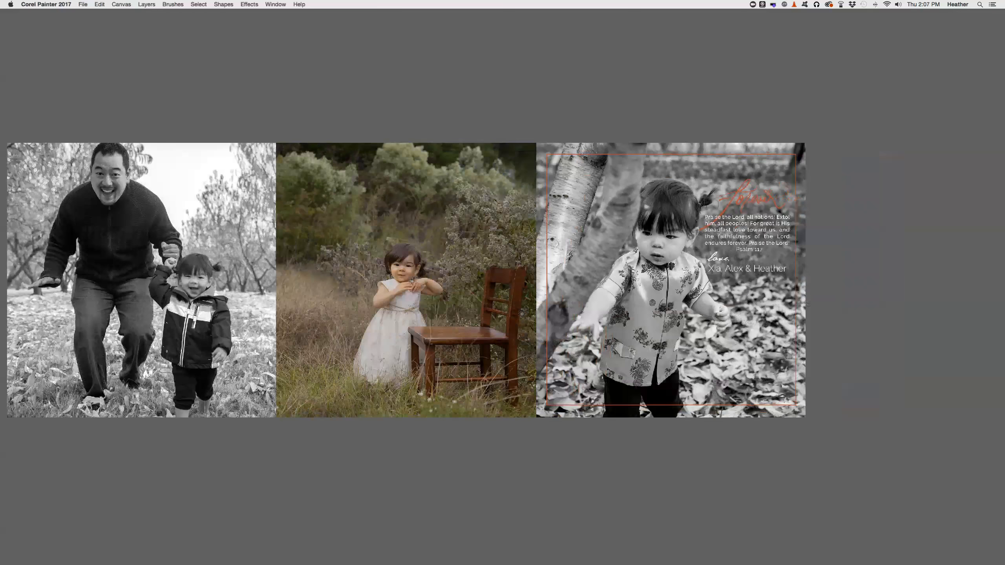
{"action": "key", "text": "super+equal"}
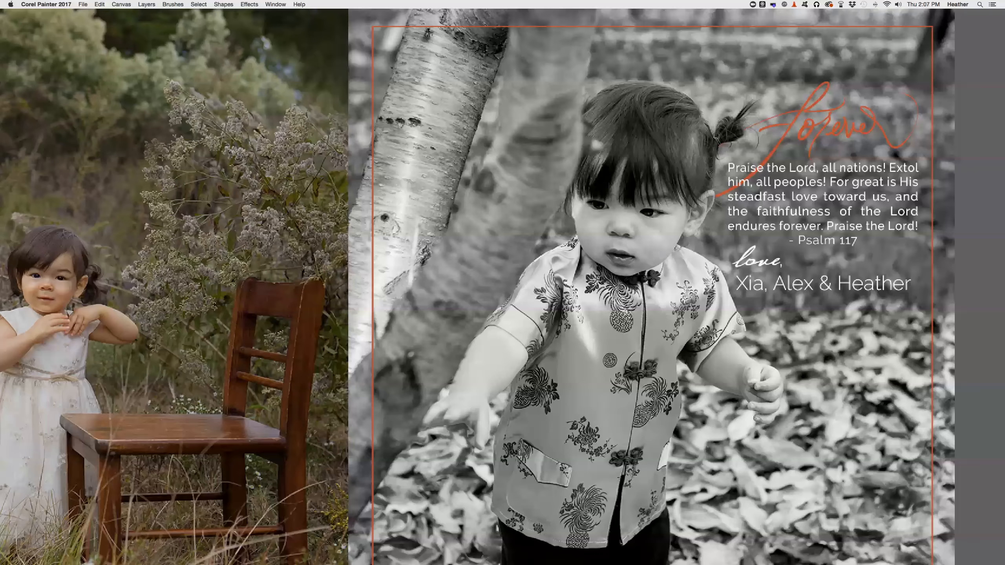
{"action": "scroll", "coordinate": [555, 214], "scroll_direction": "right", "scroll_amount": 5}
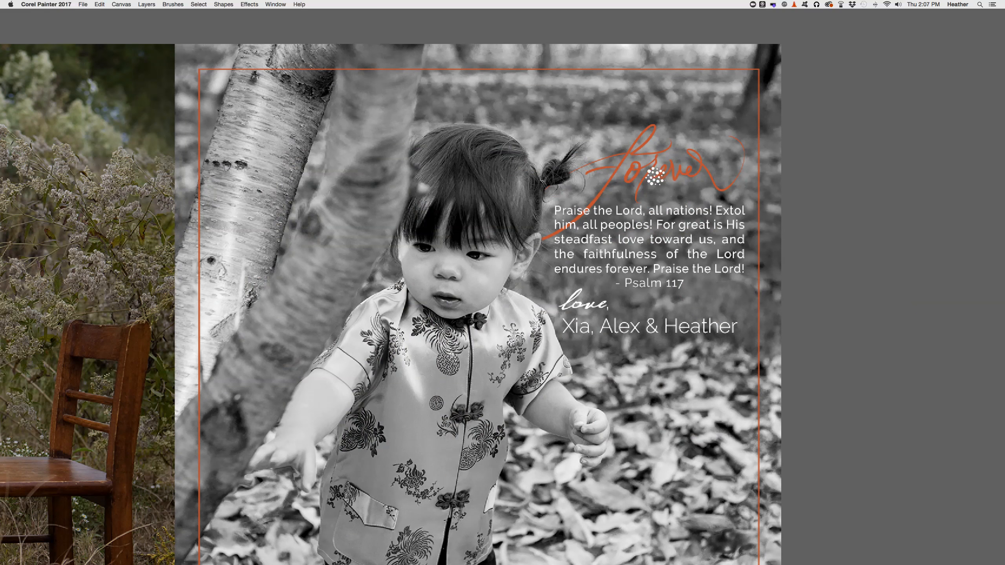
{"action": "key", "text": "Tab"}
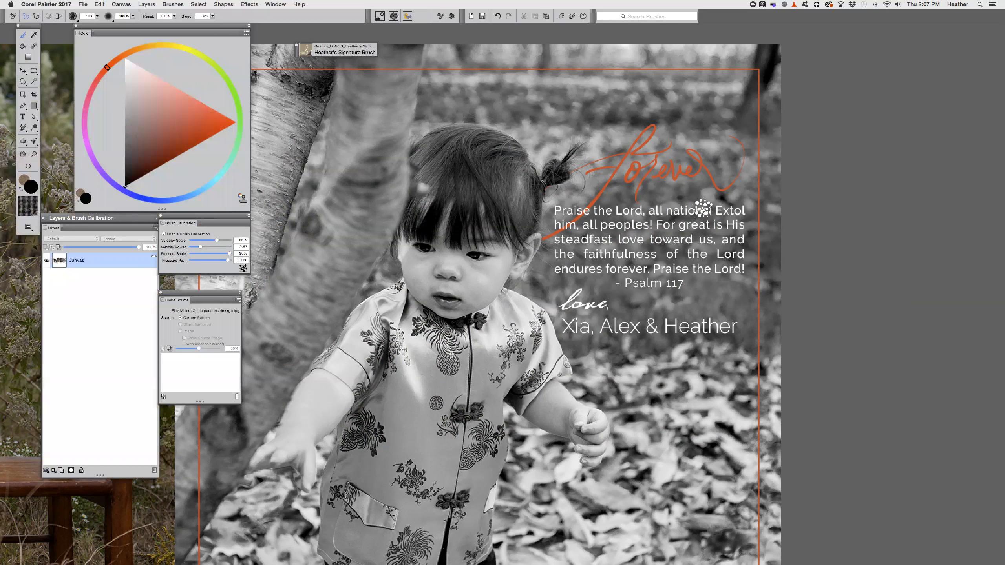
- Leave the photo triptych and bring up the open document holding the black "forever" lettering
{"action": "key", "text": "super+grave"}
{"action": "key", "text": "super+0"}
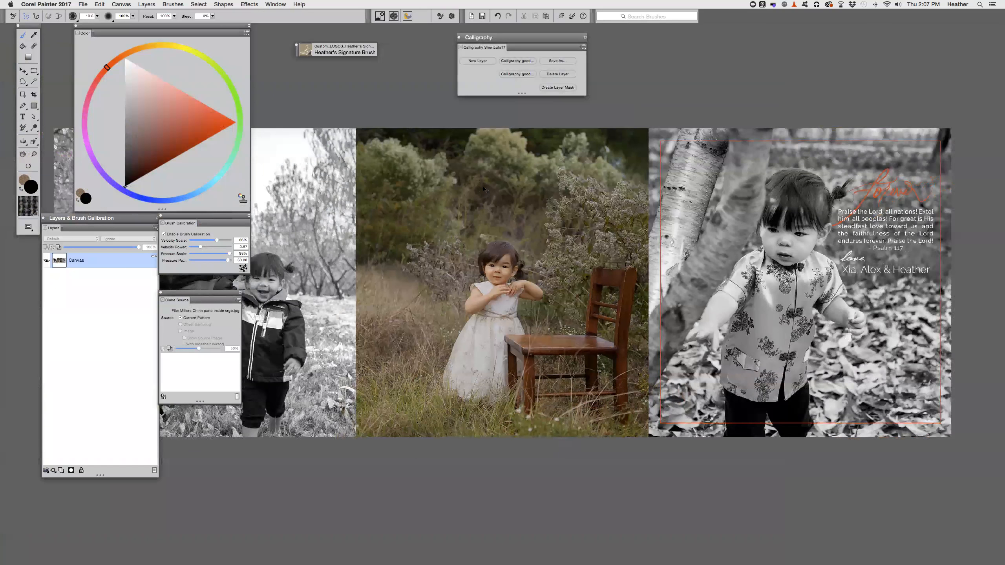
{"action": "key", "text": "super+grave"}
{"action": "key", "text": "super+grave"}
{"action": "key", "text": "super+grave"}
{"action": "key", "text": "super+grave"}
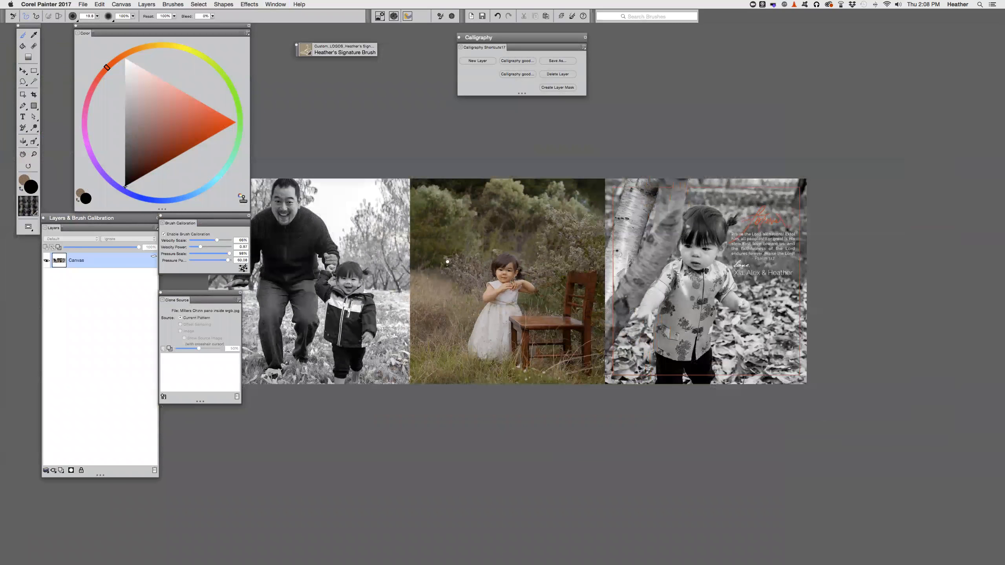
{"action": "key", "text": "super+grave"}
{"action": "key", "text": "super+grave"}
{"action": "key", "text": "super+grave"}
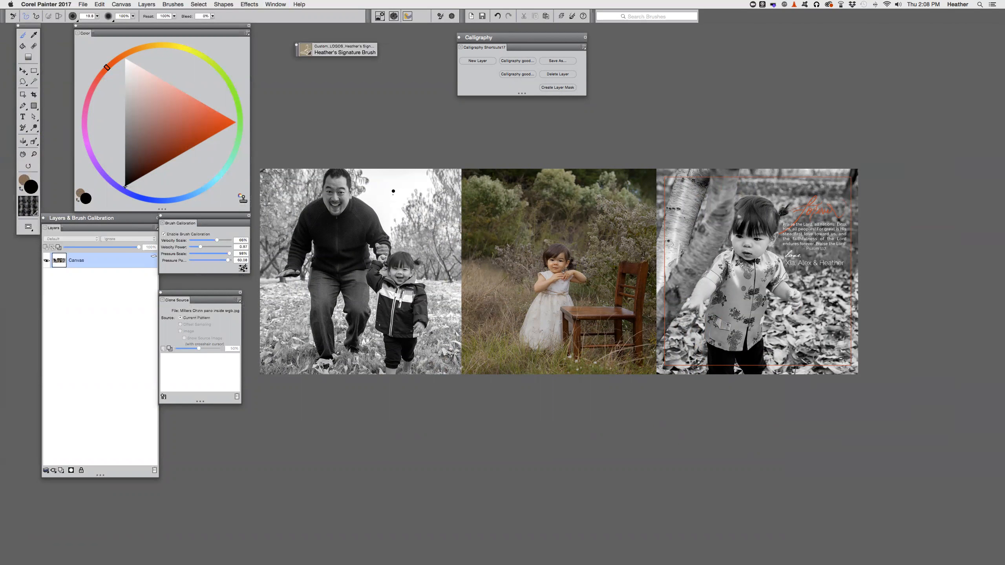
{"action": "left_click", "coordinate": [269, 4]}
{"action": "left_click", "coordinate": [312, 339]}
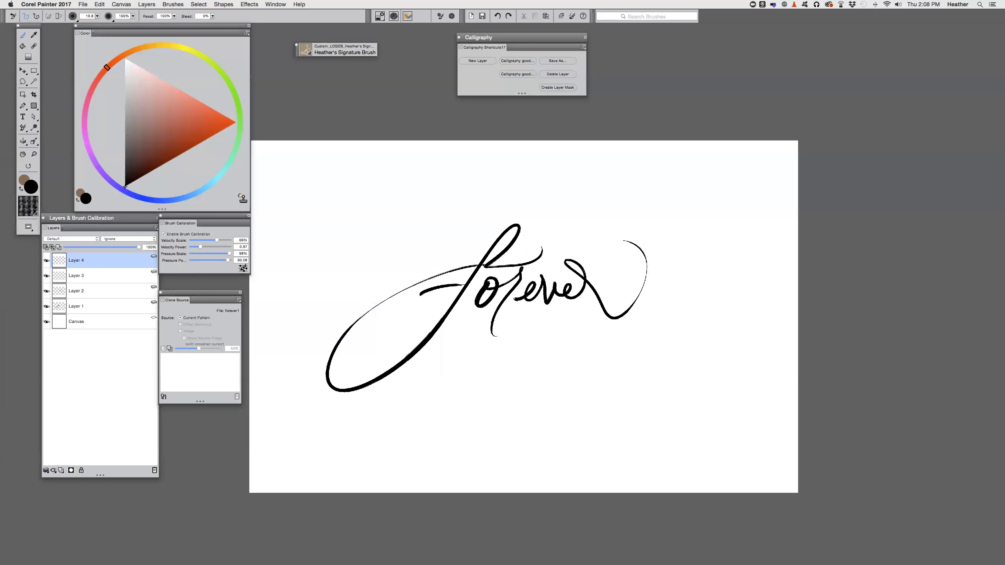
- Toggle the visibility of Layers 1 to 4 to examine which strokes of the word "forever" each one holds
{"action": "left_click", "coordinate": [46, 260]}
{"action": "left_click", "coordinate": [47, 276]}
{"action": "left_click", "coordinate": [46, 291]}
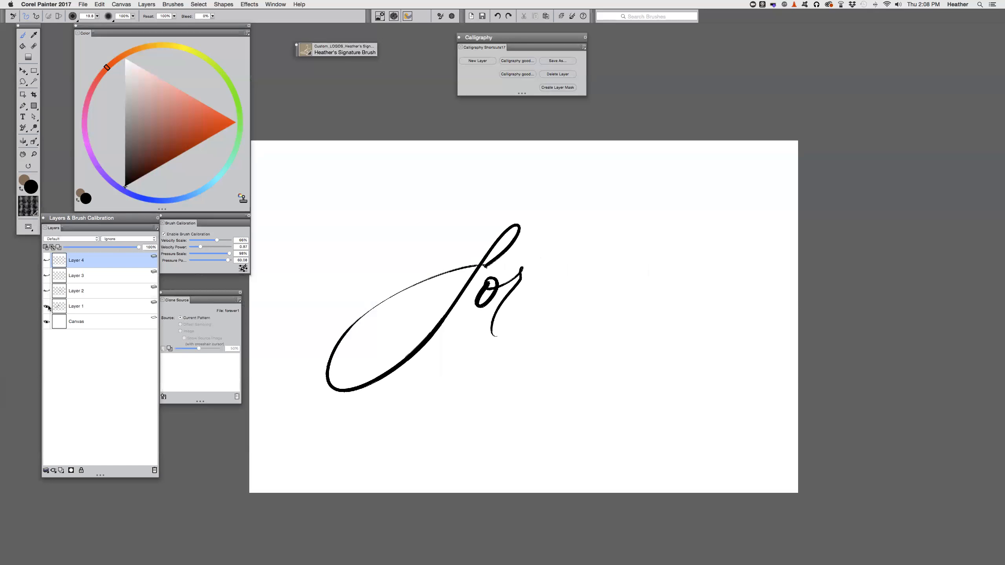
{"action": "left_click", "coordinate": [46, 307]}
{"action": "left_click", "coordinate": [47, 307]}
{"action": "left_click", "coordinate": [47, 292]}
{"action": "left_click", "coordinate": [47, 276]}
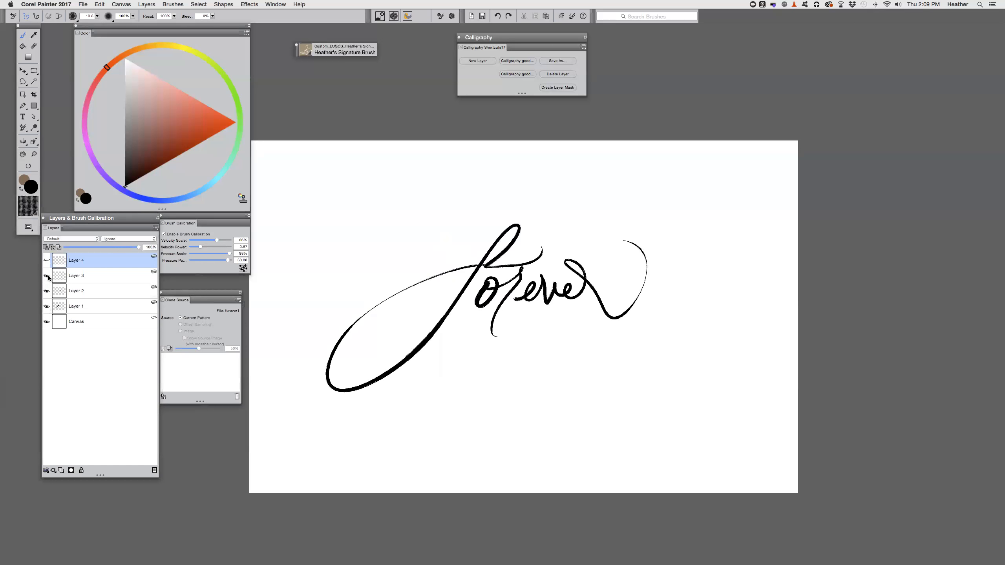
{"action": "left_click", "coordinate": [47, 261]}
{"action": "left_click", "coordinate": [47, 261]}
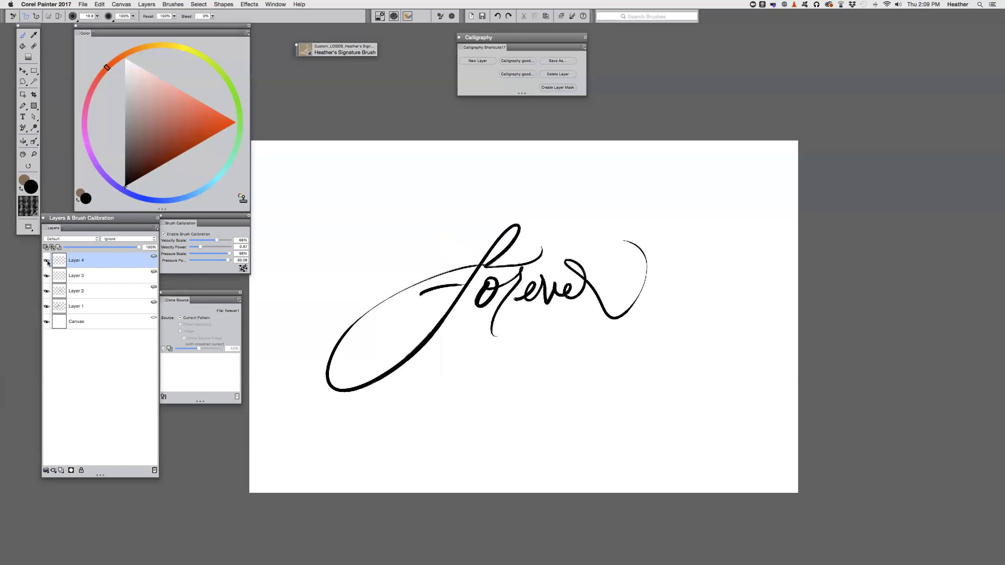
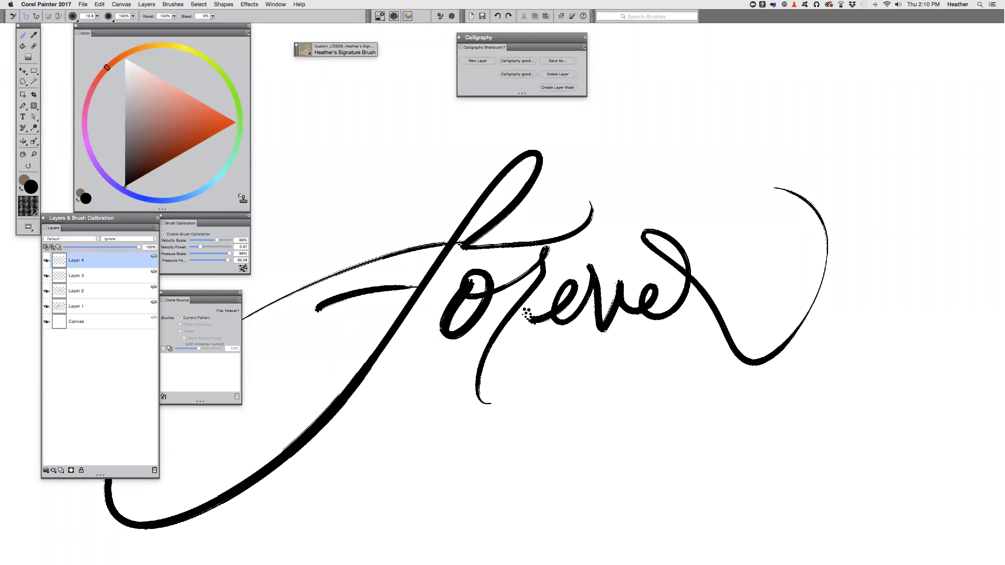
- Create a new image 8 inches wide and 4 inches high at 300 pixels per inch
{"action": "key", "text": "super+minus"}
{"action": "key", "text": "super+minus"}
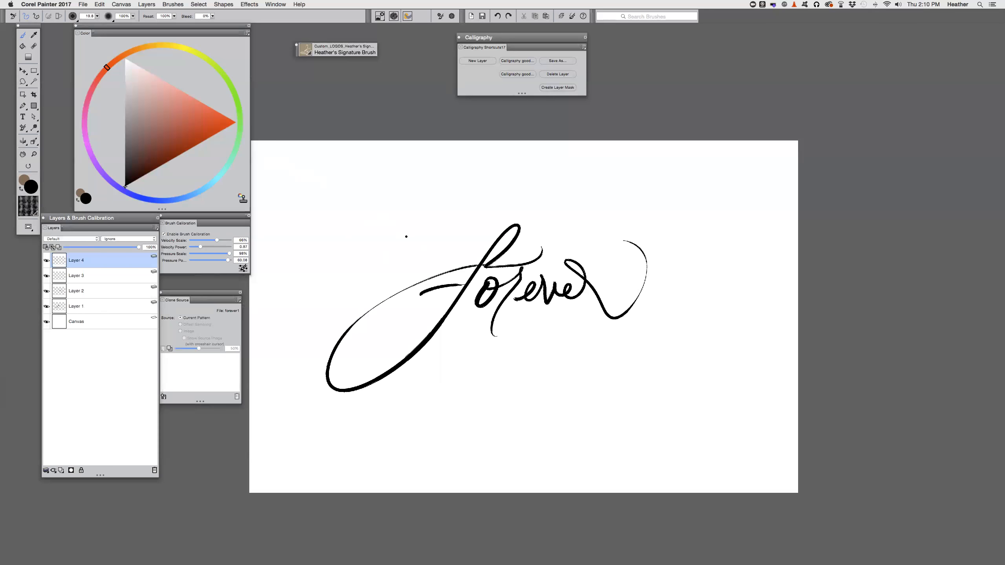
{"action": "key", "text": "super+n"}
{"action": "left_click_drag", "start_coordinate": [457, 181], "coordinate": [472, 178]}
{"action": "type", "text": "10"}
{"action": "key", "text": "BackSpace"}
{"action": "key", "text": "BackSpace"}
{"action": "type", "text": "8"}
{"action": "key", "text": "Tab"}
{"action": "type", "text": "4"}
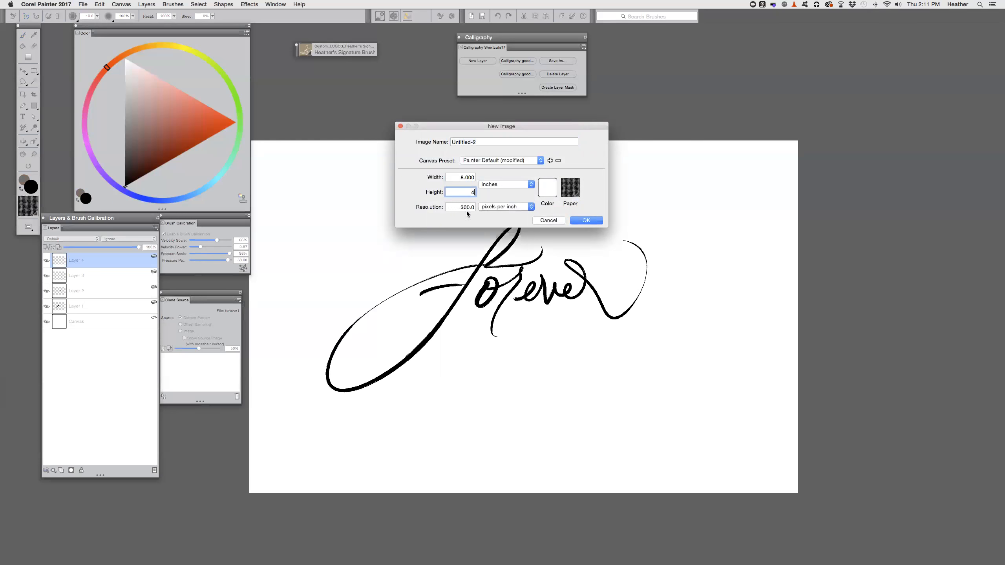
{"action": "key", "text": "Return"}
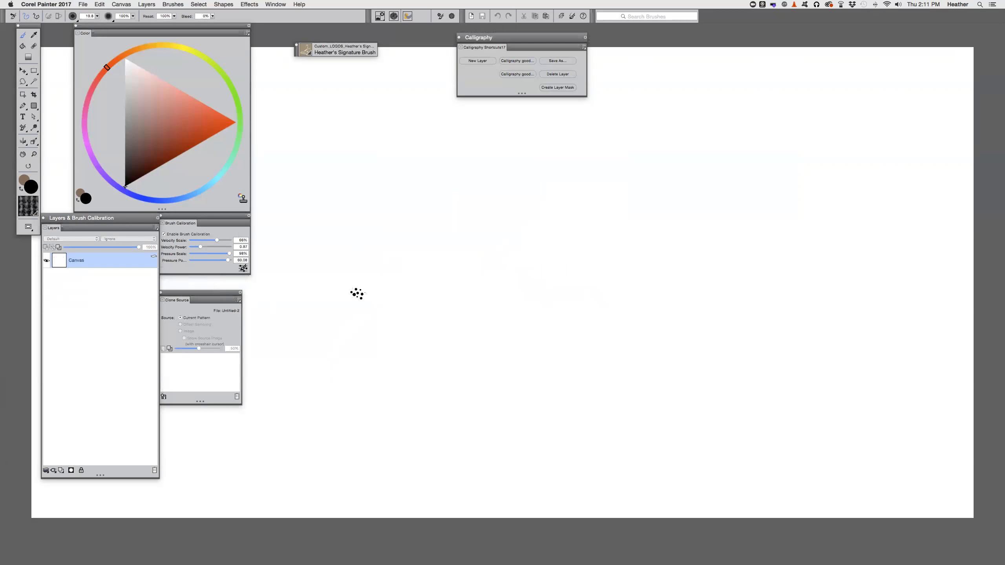
- Add a new layer above the canvas and choose the plain Signature Brush variant from the Custom_LOGOS signature brushes
{"action": "left_click", "coordinate": [59, 471]}
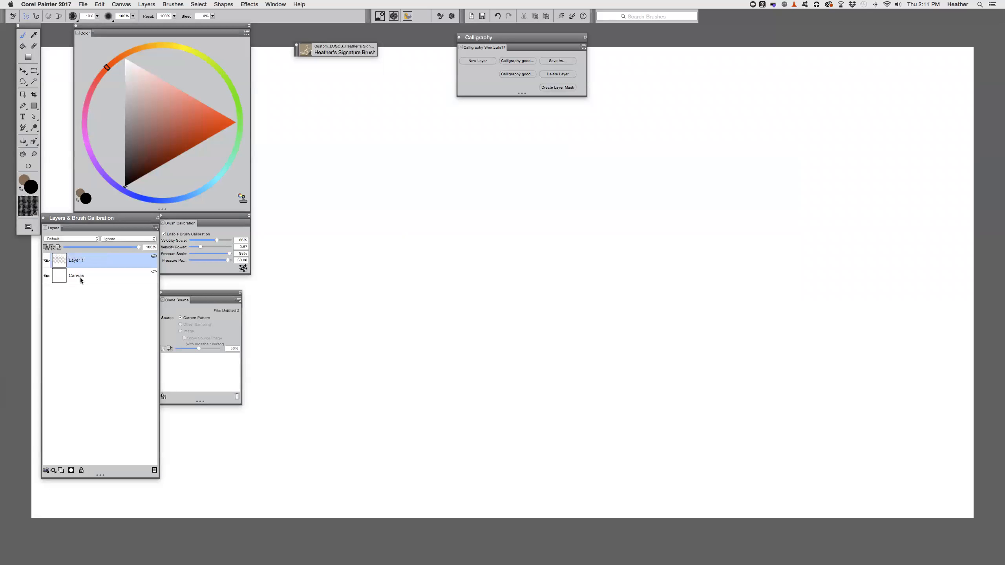
{"action": "left_click", "coordinate": [53, 248]}
{"action": "left_click", "coordinate": [135, 175]}
{"action": "left_click", "coordinate": [309, 52]}
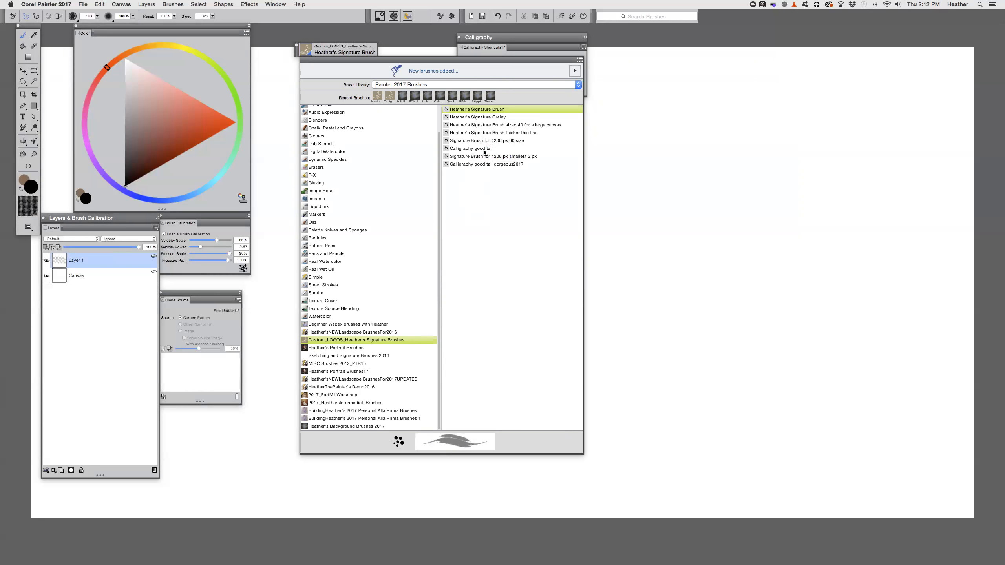
{"action": "left_click", "coordinate": [480, 110]}
- Paint trial loops and thick-to-thin swirls on Layer 1 to try out the Signature Brush
{"action": "mouse_move", "coordinate": [485, 196]}
{"action": "left_mouse_down"}
{"action": "mouse_move", "coordinate": [348, 341]}
{"action": "mouse_move", "coordinate": [599, 188]}
{"action": "mouse_move", "coordinate": [552, 306]}
{"action": "left_mouse_up"}
{"action": "mouse_move", "coordinate": [758, 250]}
{"action": "left_mouse_down"}
{"action": "mouse_move", "coordinate": [629, 395]}
{"action": "mouse_move", "coordinate": [840, 288]}
{"action": "mouse_move", "coordinate": [831, 269]}
{"action": "mouse_move", "coordinate": [803, 289]}
{"action": "left_mouse_up"}
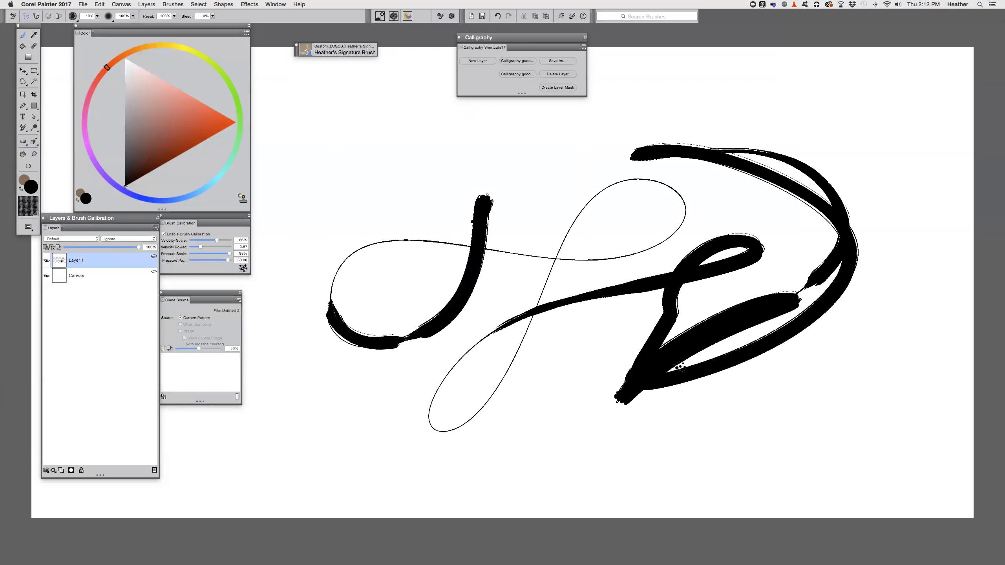
{"action": "mouse_move", "coordinate": [386, 200]}
{"action": "left_mouse_down"}
{"action": "mouse_move", "coordinate": [440, 223]}
{"action": "mouse_move", "coordinate": [486, 197]}
{"action": "left_mouse_up"}
{"action": "mouse_move", "coordinate": [433, 180]}
{"action": "left_mouse_down"}
{"action": "mouse_move", "coordinate": [388, 150]}
{"action": "mouse_move", "coordinate": [342, 185]}
{"action": "mouse_move", "coordinate": [362, 119]}
{"action": "mouse_move", "coordinate": [338, 135]}
{"action": "mouse_move", "coordinate": [285, 270]}
{"action": "left_mouse_up"}
{"action": "left_click_drag", "start_coordinate": [319, 176], "coordinate": [371, 228]}
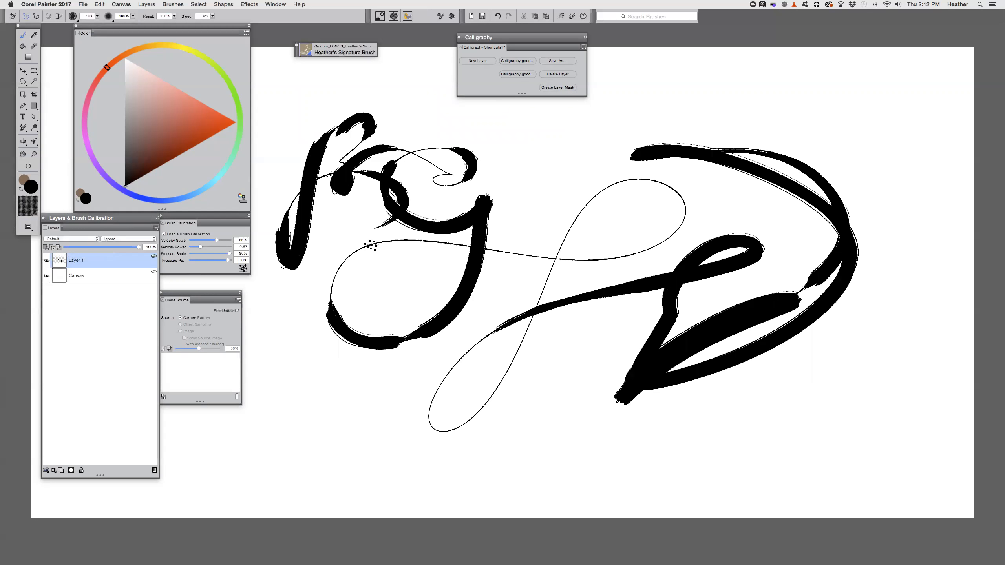
- Undo the latest trial strokes and clear the remaining ones from Layer 1
{"action": "key", "text": "super+z"}
{"action": "key", "text": "super+z"}
{"action": "key", "text": "super+z"}
{"action": "key", "text": "super+z"}
{"action": "key", "text": "super+z"}
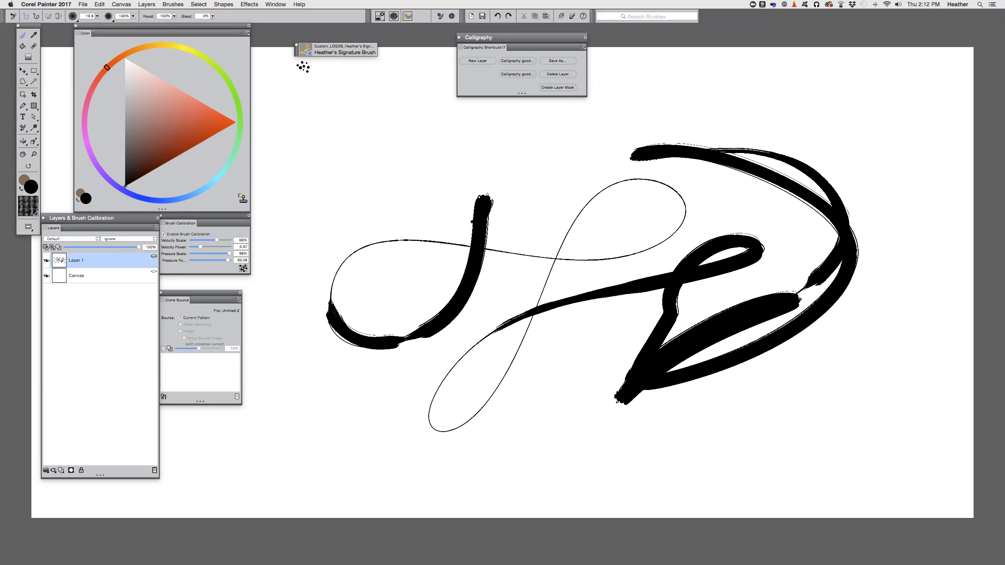
{"action": "key", "text": "super+a"}
{"action": "key", "text": "Delete"}
- Choose the Signature Grainy brush variant, reduce its size to 16.2, and draw a large flourished trial letter H
{"action": "left_click", "coordinate": [305, 49]}
{"action": "left_click", "coordinate": [484, 117]}
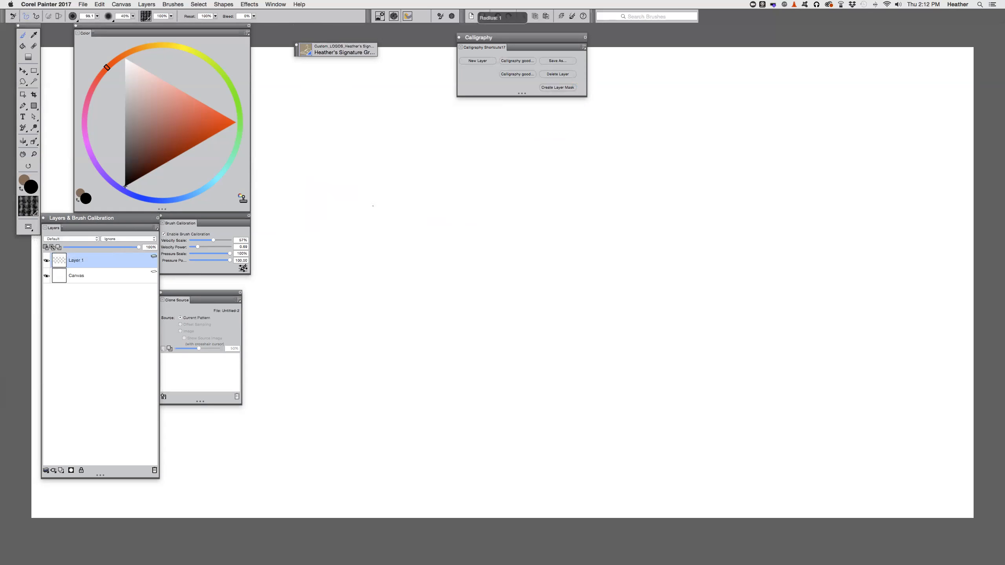
{"action": "mouse_move", "coordinate": [370, 256]}
{"action": "left_mouse_down"}
{"action": "mouse_move", "coordinate": [460, 218]}
{"action": "mouse_move", "coordinate": [389, 305]}
{"action": "mouse_move", "coordinate": [473, 332]}
{"action": "mouse_move", "coordinate": [471, 374]}
{"action": "left_mouse_up"}
{"action": "mouse_move", "coordinate": [480, 331]}
{"action": "left_mouse_down"}
{"action": "mouse_move", "coordinate": [664, 307]}
{"action": "mouse_move", "coordinate": [332, 406]}
{"action": "mouse_move", "coordinate": [363, 388]}
{"action": "left_mouse_up"}
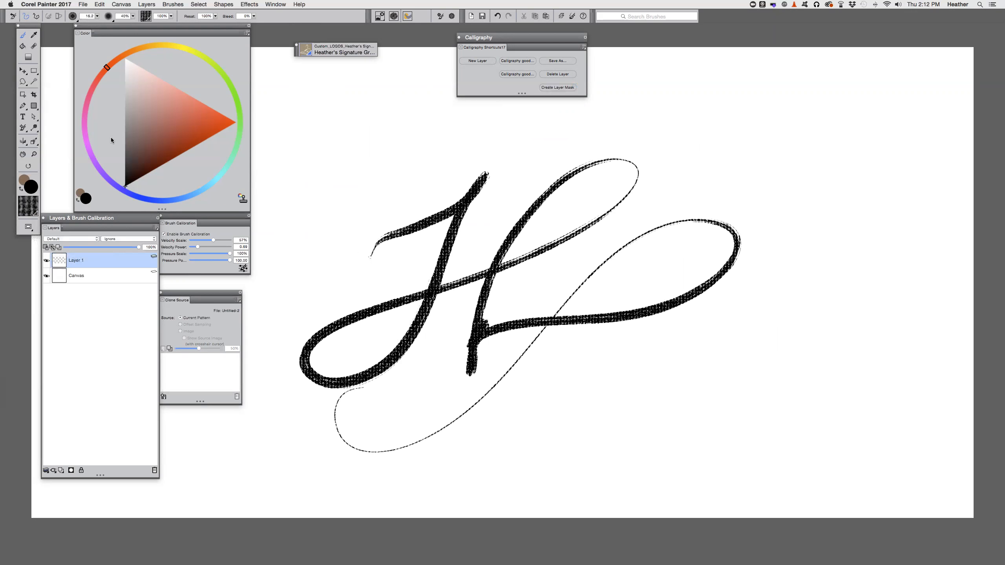
- View the paper textures, undo the grainy trial lettering, and return to the plain Signature Brush variant
{"action": "left_click", "coordinate": [29, 206]}
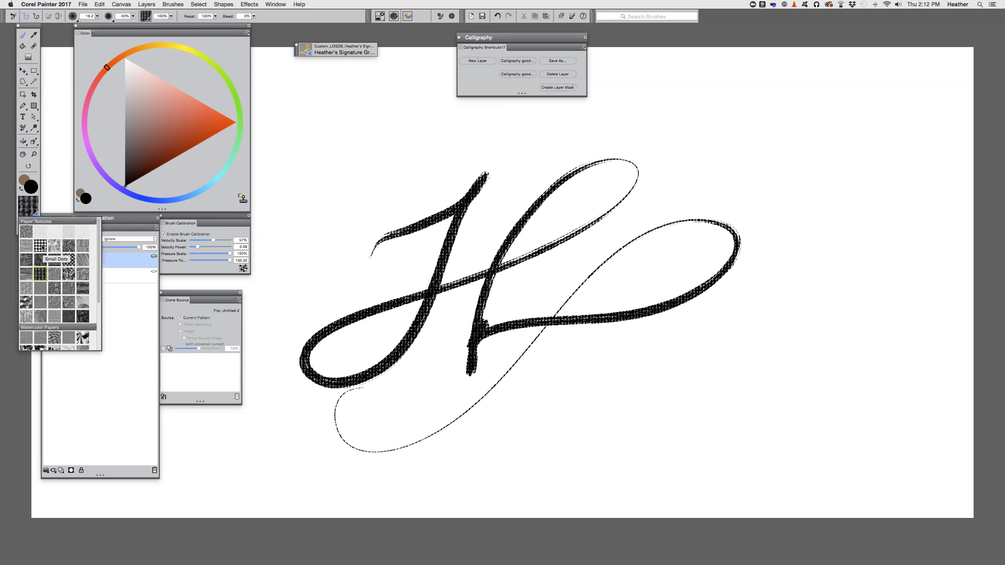
{"action": "left_click", "coordinate": [329, 219]}
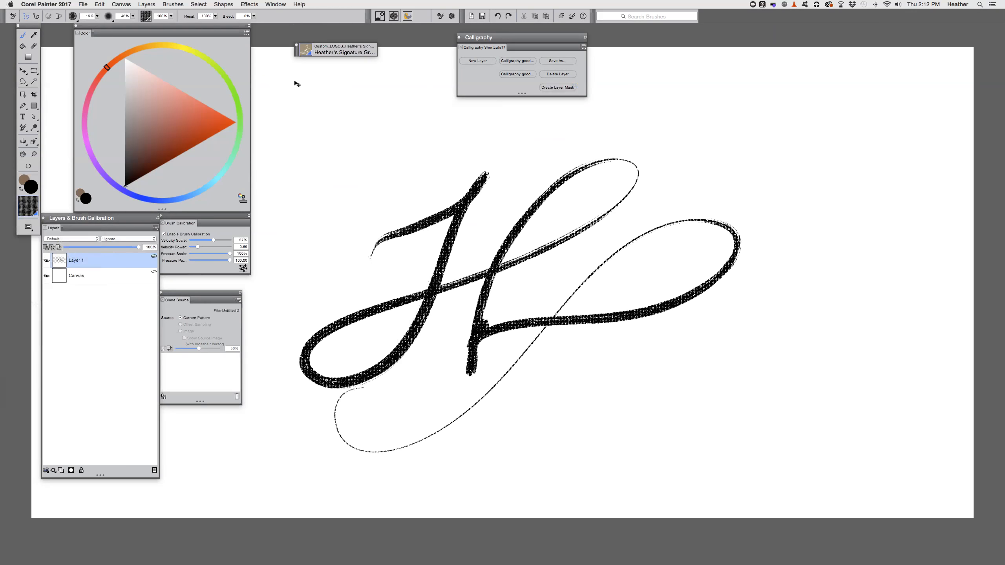
{"action": "key", "text": "super+z"}
{"action": "left_click", "coordinate": [305, 52]}
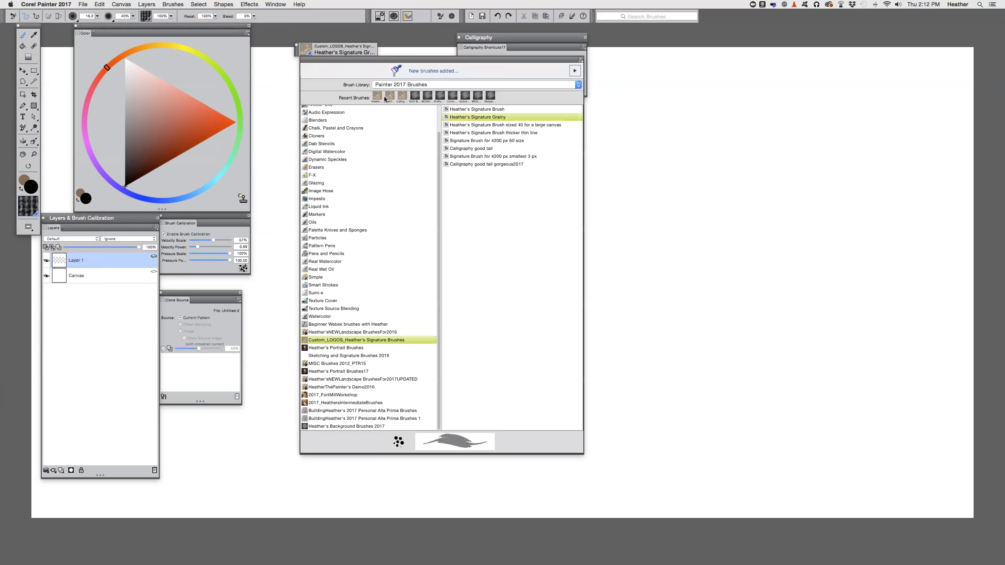
{"action": "left_click", "coordinate": [457, 112]}
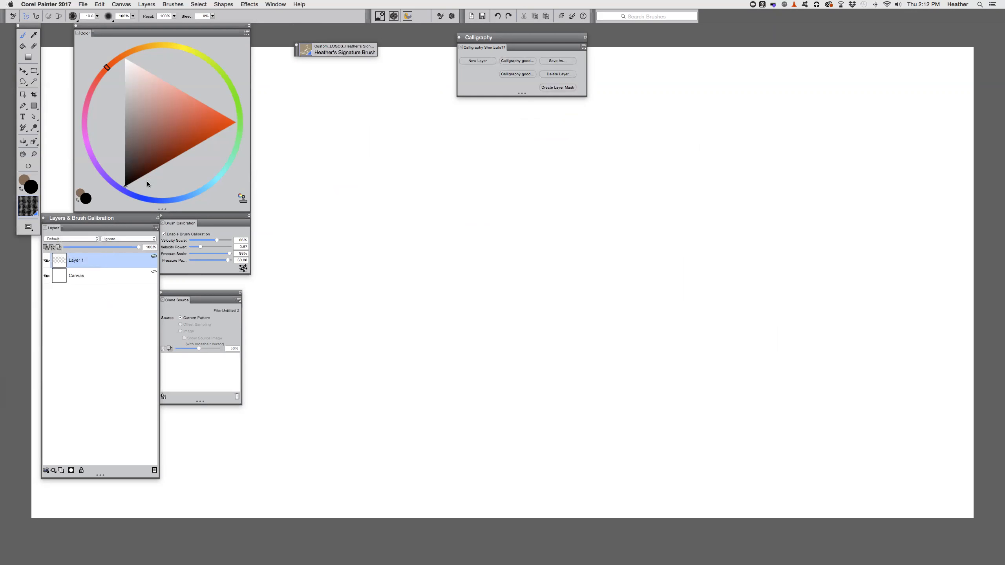
- Calibrate the current brush variant's pressure and velocity with Brush Tracking scratchpad strokes, try it on the canvas, and undo the test stroke
{"action": "left_click", "coordinate": [188, 221]}
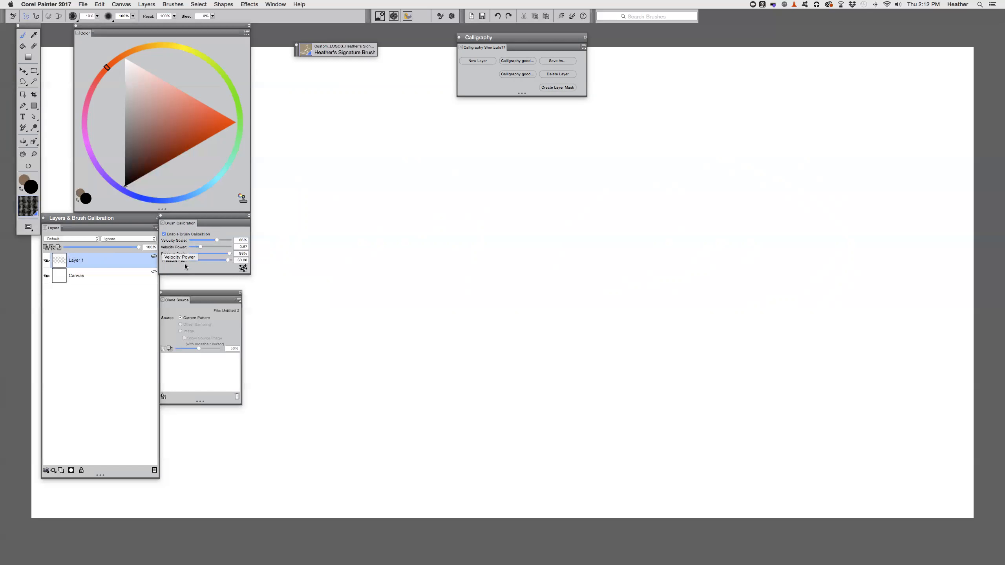
{"action": "left_click", "coordinate": [242, 270]}
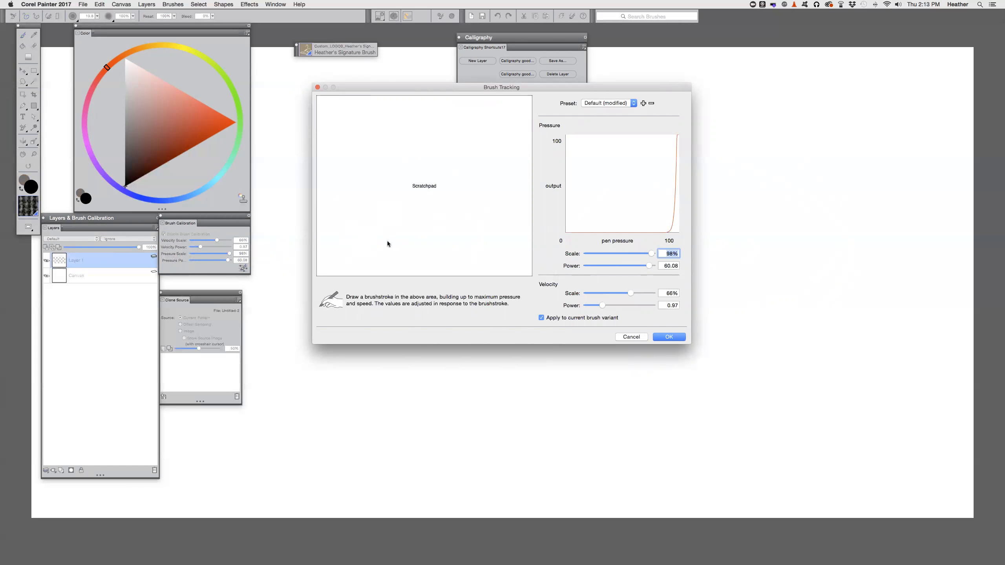
{"action": "left_click_drag", "start_coordinate": [366, 244], "coordinate": [493, 103]}
{"action": "left_click_drag", "start_coordinate": [460, 135], "coordinate": [466, 148]}
{"action": "mouse_move", "coordinate": [353, 252]}
{"action": "left_mouse_down"}
{"action": "mouse_move", "coordinate": [369, 251]}
{"action": "mouse_move", "coordinate": [507, 108]}
{"action": "left_mouse_up"}
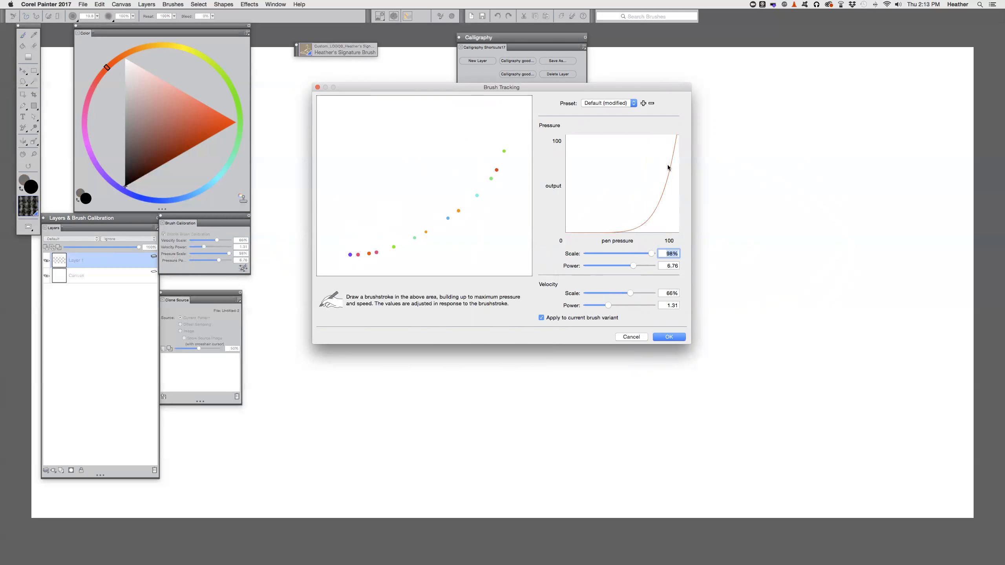
{"action": "left_click", "coordinate": [669, 337]}
{"action": "mouse_move", "coordinate": [394, 340]}
{"action": "left_mouse_down"}
{"action": "mouse_move", "coordinate": [504, 307]}
{"action": "mouse_move", "coordinate": [575, 235]}
{"action": "mouse_move", "coordinate": [615, 154]}
{"action": "mouse_move", "coordinate": [577, 250]}
{"action": "mouse_move", "coordinate": [501, 338]}
{"action": "mouse_move", "coordinate": [540, 328]}
{"action": "mouse_move", "coordinate": [631, 223]}
{"action": "mouse_move", "coordinate": [599, 303]}
{"action": "left_mouse_up"}
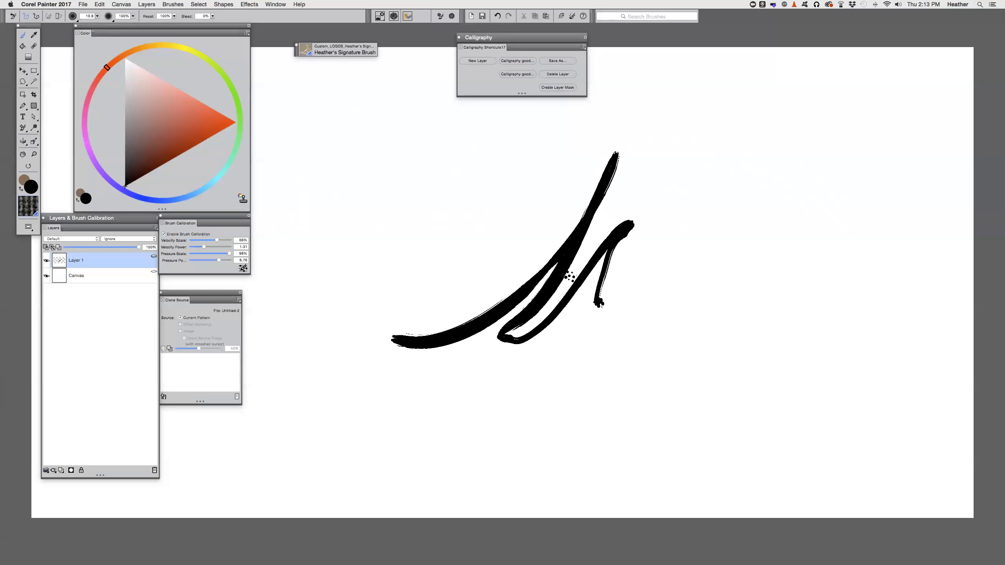
{"action": "key", "text": "super+z"}
- Draw the long slanted stem of a letter f with a sweeping lower loop on Layer 1
{"action": "key", "text": "super+minus"}
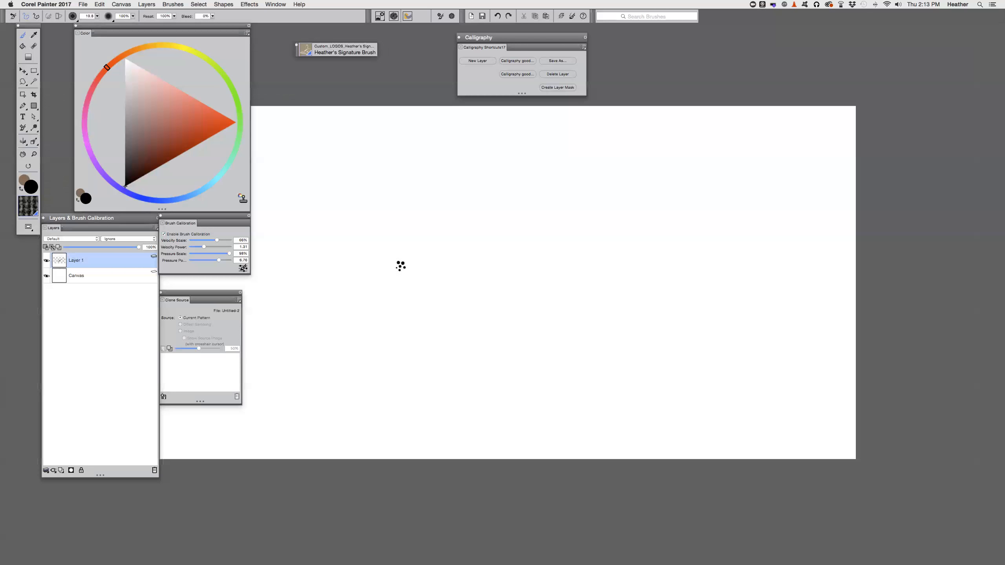
{"action": "key", "text": "super+equal"}
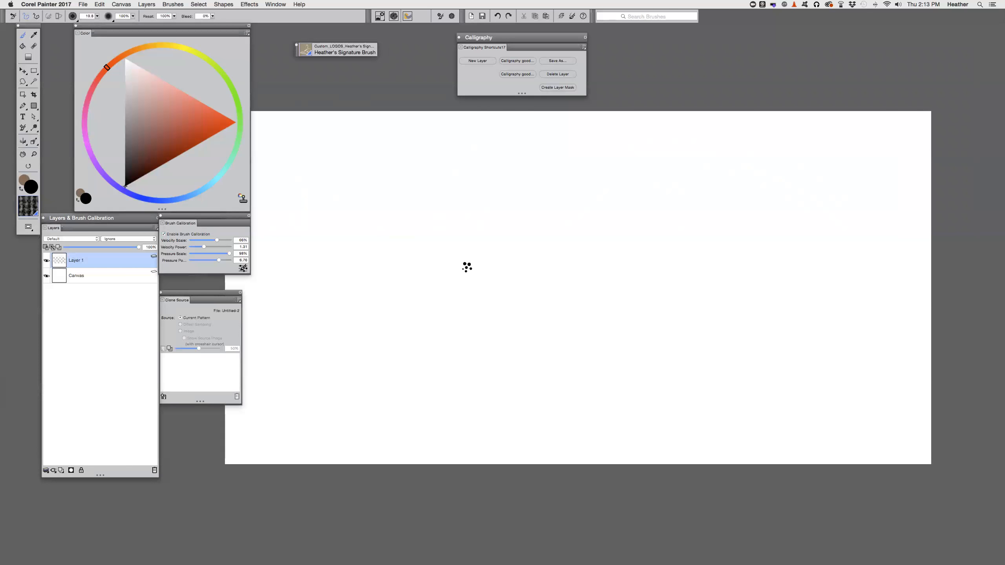
{"action": "mouse_move", "coordinate": [534, 191]}
{"action": "left_mouse_down"}
{"action": "mouse_move", "coordinate": [436, 388]}
{"action": "mouse_move", "coordinate": [399, 422]}
{"action": "mouse_move", "coordinate": [346, 433]}
{"action": "mouse_move", "coordinate": [312, 377]}
{"action": "mouse_move", "coordinate": [340, 327]}
{"action": "mouse_move", "coordinate": [459, 269]}
{"action": "left_mouse_up"}
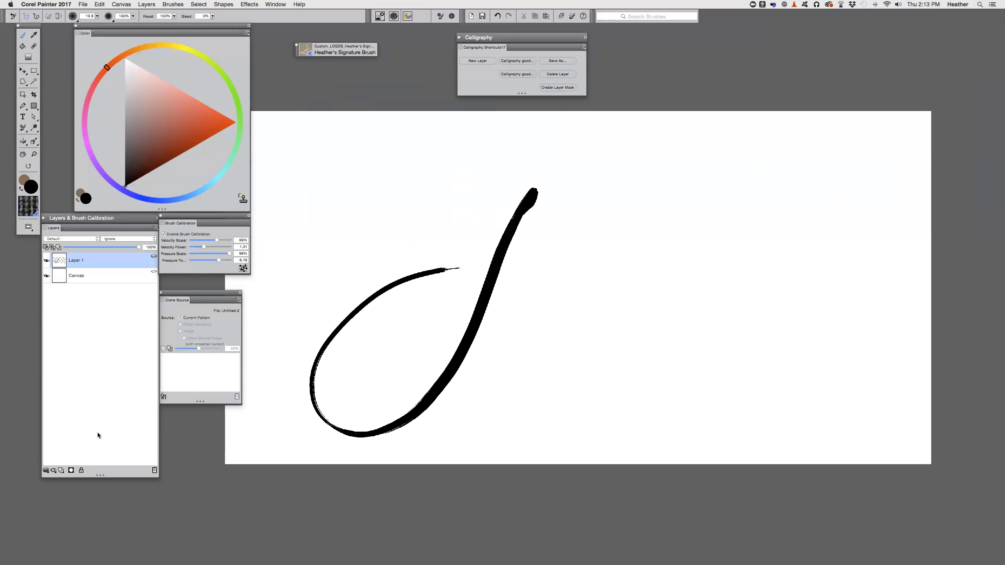
- Add a second layer and draw the curved hook at the top of the letter's stem on it
{"action": "left_click", "coordinate": [62, 471]}
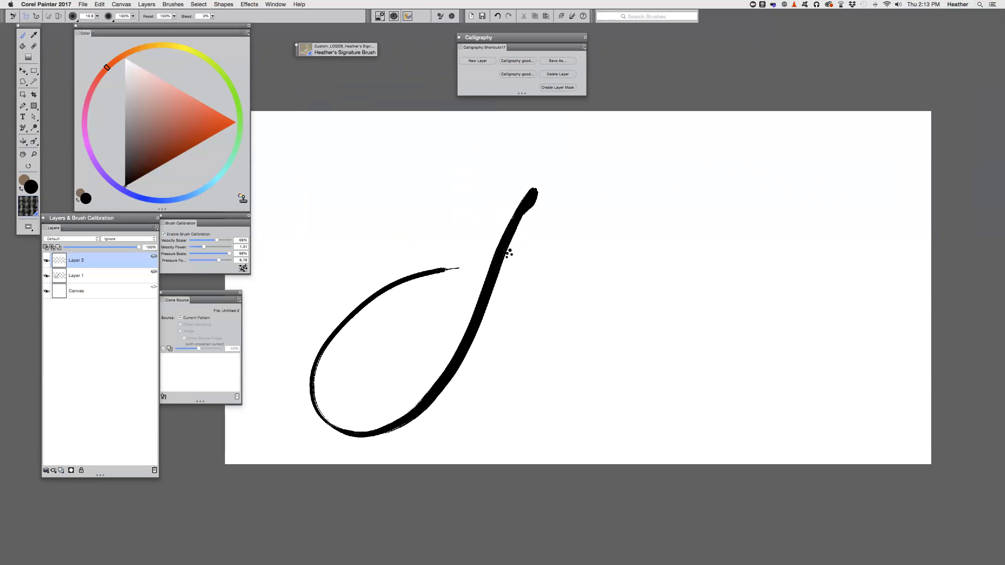
{"action": "mouse_move", "coordinate": [534, 193]}
{"action": "left_mouse_down"}
{"action": "mouse_move", "coordinate": [549, 184]}
{"action": "mouse_move", "coordinate": [560, 200]}
{"action": "mouse_move", "coordinate": [544, 218]}
{"action": "left_mouse_up"}
{"action": "mouse_move", "coordinate": [511, 251]}
{"action": "left_mouse_down"}
{"action": "mouse_move", "coordinate": [544, 217]}
{"action": "mouse_move", "coordinate": [512, 243]}
{"action": "left_mouse_up"}
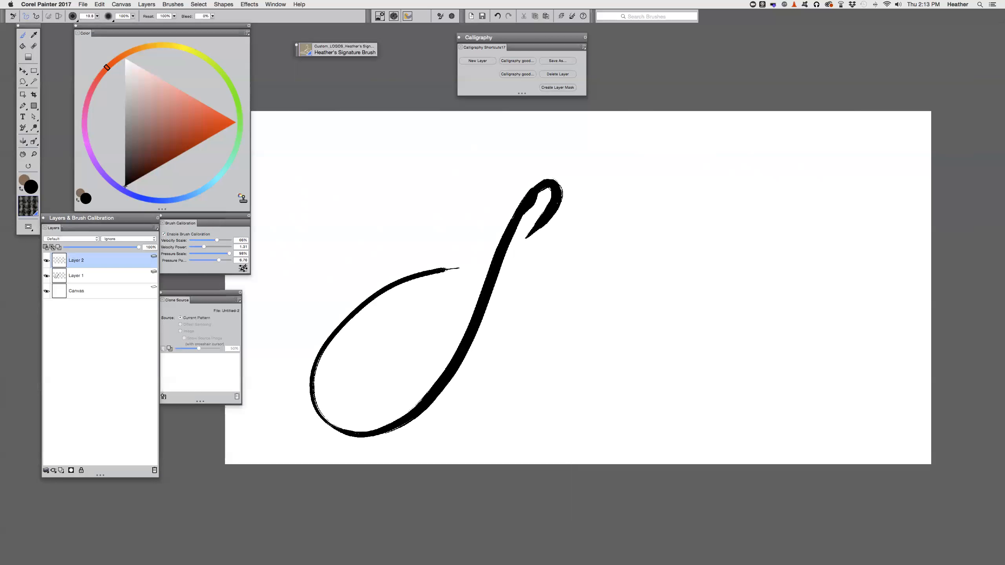
- Draw the f's crossbar on a new Layer 3, and letter "aceboo" plus the k's looped stem on a new Layer 4
{"action": "left_click", "coordinate": [60, 471]}
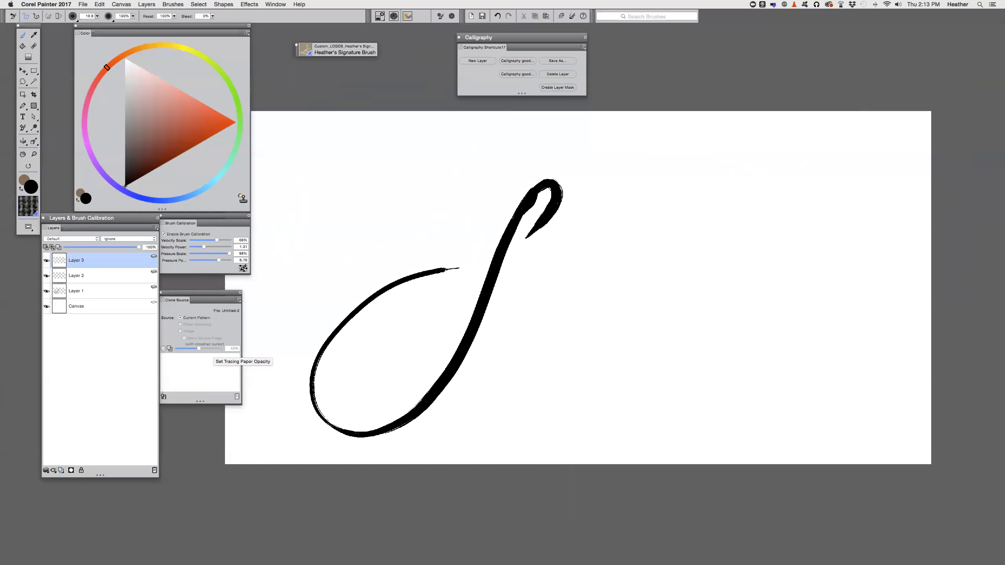
{"action": "left_click_drag", "start_coordinate": [459, 257], "coordinate": [586, 244]}
{"action": "left_click", "coordinate": [60, 470]}
{"action": "mouse_move", "coordinate": [524, 297]}
{"action": "left_mouse_down"}
{"action": "mouse_move", "coordinate": [495, 328]}
{"action": "mouse_move", "coordinate": [527, 302]}
{"action": "mouse_move", "coordinate": [517, 321]}
{"action": "mouse_move", "coordinate": [569, 303]}
{"action": "mouse_move", "coordinate": [553, 314]}
{"action": "mouse_move", "coordinate": [569, 324]}
{"action": "mouse_move", "coordinate": [600, 298]}
{"action": "mouse_move", "coordinate": [596, 329]}
{"action": "left_mouse_up"}
{"action": "mouse_move", "coordinate": [677, 220]}
{"action": "left_mouse_down"}
{"action": "mouse_move", "coordinate": [646, 256]}
{"action": "mouse_move", "coordinate": [643, 295]}
{"action": "mouse_move", "coordinate": [658, 311]}
{"action": "mouse_move", "coordinate": [750, 279]}
{"action": "mouse_move", "coordinate": [686, 379]}
{"action": "mouse_move", "coordinate": [617, 357]}
{"action": "mouse_move", "coordinate": [636, 346]}
{"action": "left_mouse_up"}
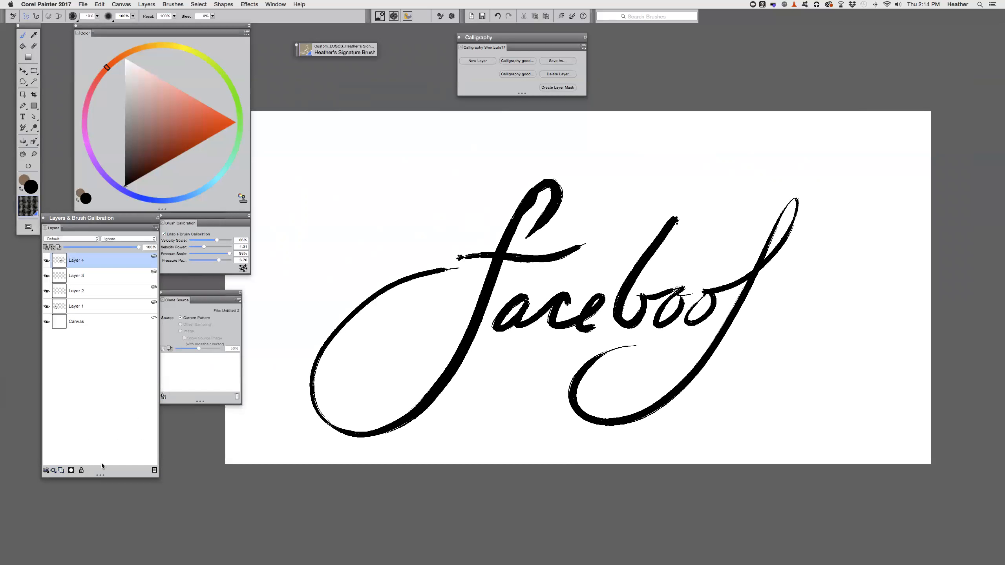
- Draw the k's arm and its long curling tail on a new Layer 5, and undo the extra stroke near the e
{"action": "left_click", "coordinate": [62, 472]}
{"action": "mouse_move", "coordinate": [784, 281]}
{"action": "left_mouse_down"}
{"action": "mouse_move", "coordinate": [726, 303]}
{"action": "mouse_move", "coordinate": [895, 267]}
{"action": "mouse_move", "coordinate": [845, 229]}
{"action": "left_mouse_up"}
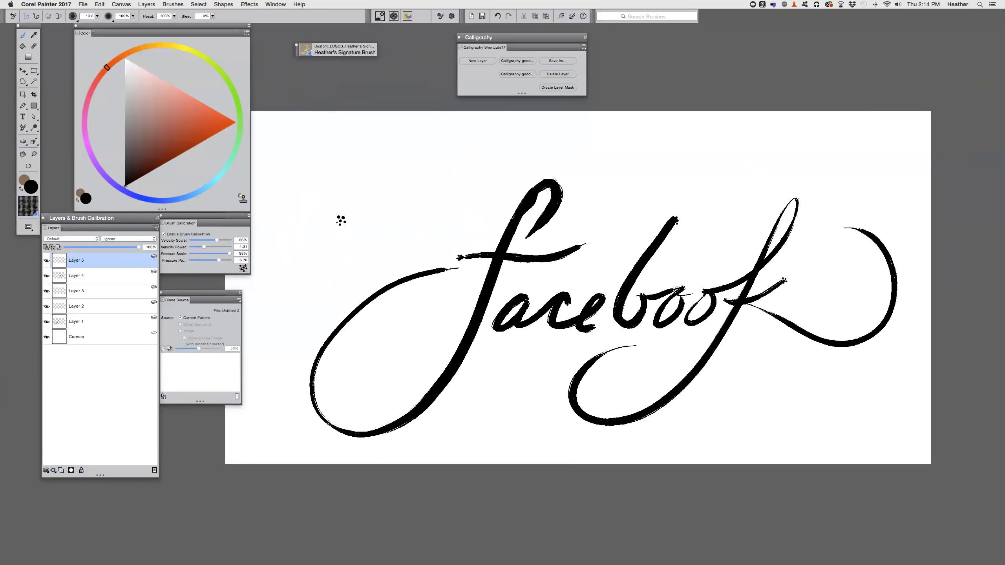
{"action": "left_click_drag", "start_coordinate": [587, 331], "coordinate": [615, 312]}
{"action": "key", "text": "super+z"}
- Hide and show the lettering layers one at a time to examine which strokes each layer holds
{"action": "left_click", "coordinate": [46, 262]}
{"action": "left_click", "coordinate": [47, 261]}
{"action": "left_click", "coordinate": [46, 261]}
{"action": "left_click", "coordinate": [47, 276]}
{"action": "left_click", "coordinate": [47, 291]}
{"action": "left_click", "coordinate": [46, 306]}
{"action": "left_click", "coordinate": [46, 307]}
{"action": "left_click", "coordinate": [47, 291]}
{"action": "left_click", "coordinate": [46, 276]}
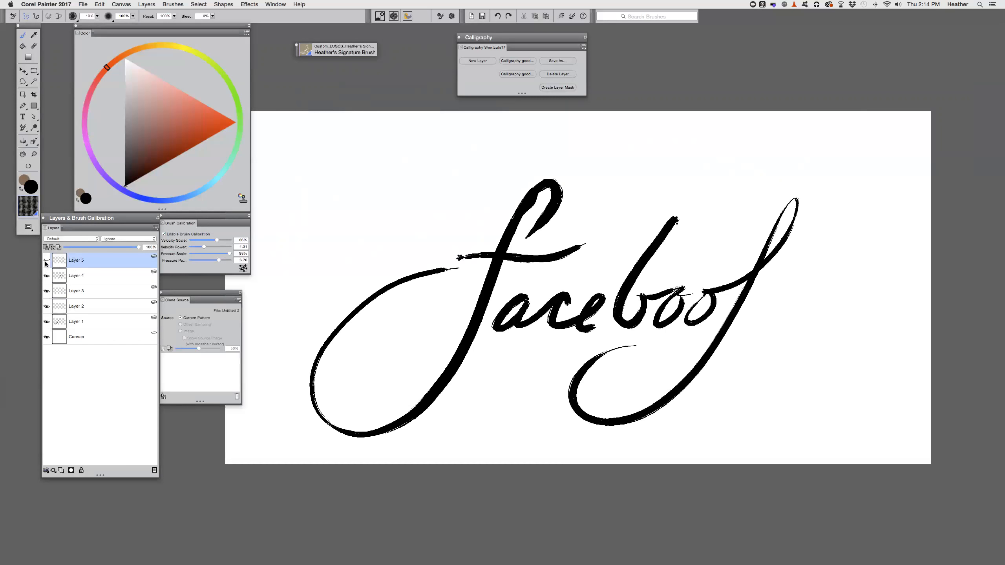
{"action": "left_click", "coordinate": [46, 262]}
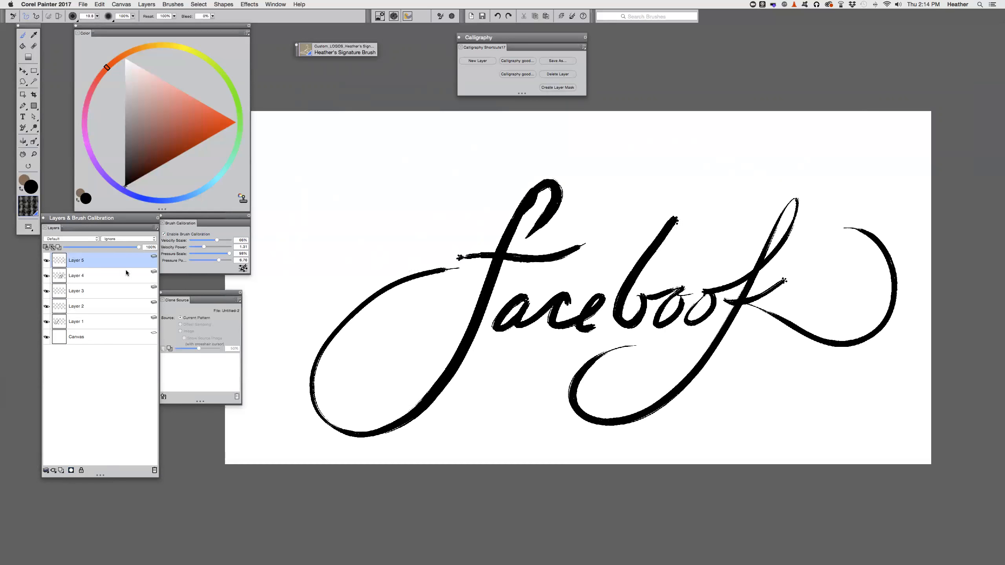
{"action": "left_click", "coordinate": [47, 277]}
{"action": "left_click", "coordinate": [46, 276]}
- Add a layer mask to Layer 4 and paint black on it to clean the rough end of the e
{"action": "left_click", "coordinate": [83, 276]}
{"action": "left_click", "coordinate": [71, 470]}
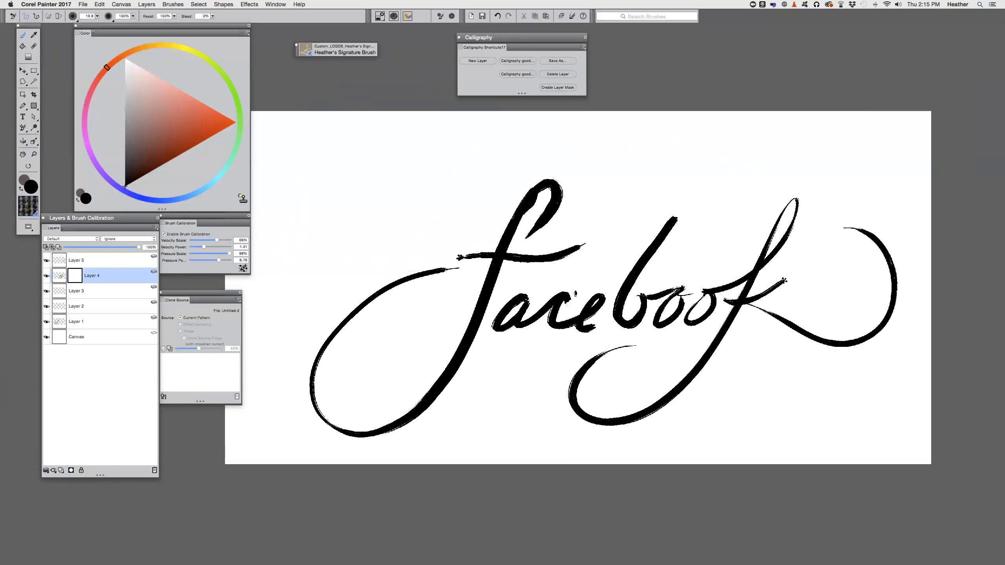
{"action": "left_click", "coordinate": [595, 324]}
{"action": "left_click_drag", "start_coordinate": [597, 320], "coordinate": [596, 324]}
{"action": "left_click", "coordinate": [597, 329]}
- Check which layer holds the f's crossbar, add a layer mask to Layer 3, and paint out the crossbar's rough ends
{"action": "left_click", "coordinate": [46, 307]}
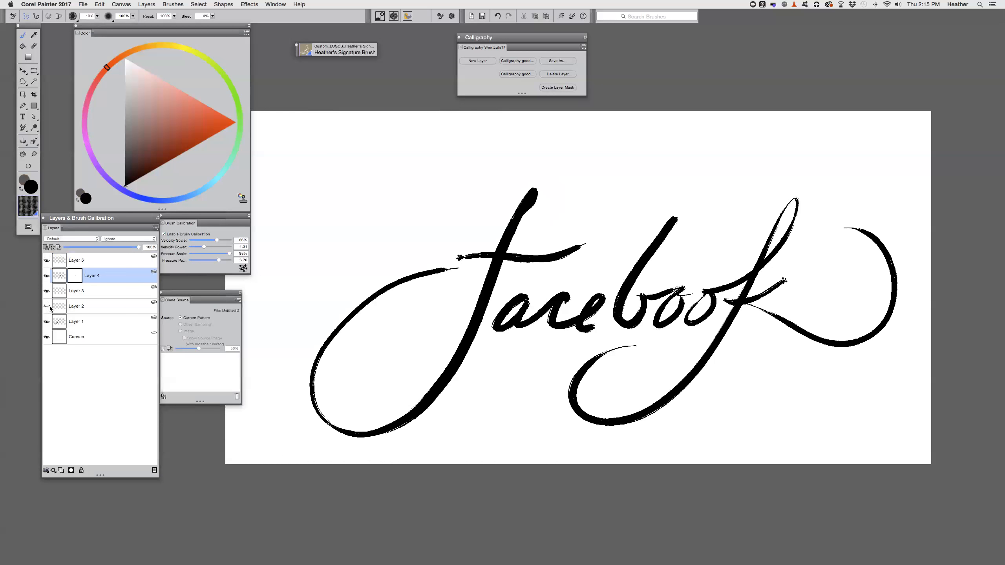
{"action": "left_click", "coordinate": [47, 292]}
{"action": "left_click", "coordinate": [46, 307]}
{"action": "left_click", "coordinate": [47, 291]}
{"action": "left_click", "coordinate": [47, 291]}
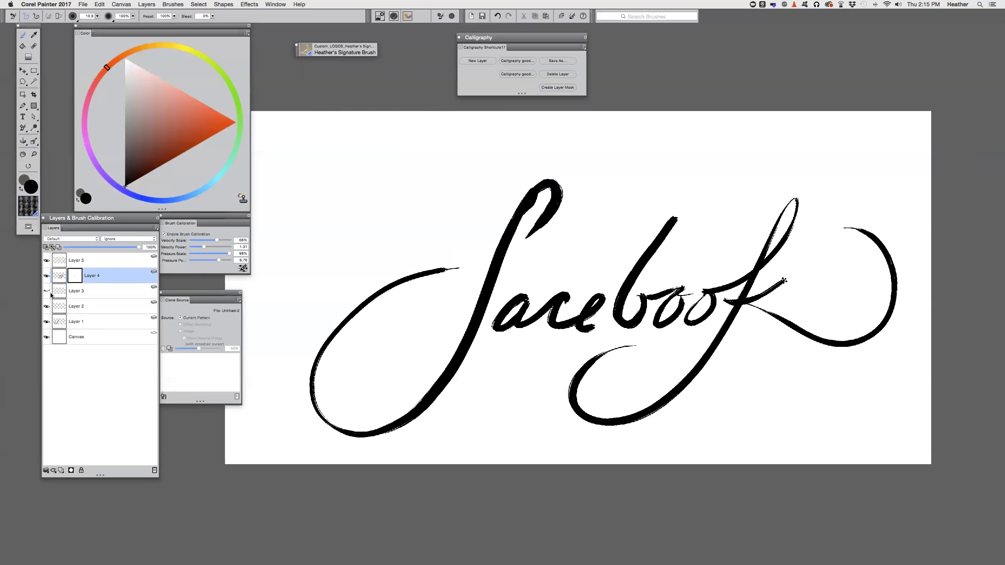
{"action": "left_click", "coordinate": [47, 292]}
{"action": "left_click", "coordinate": [73, 294]}
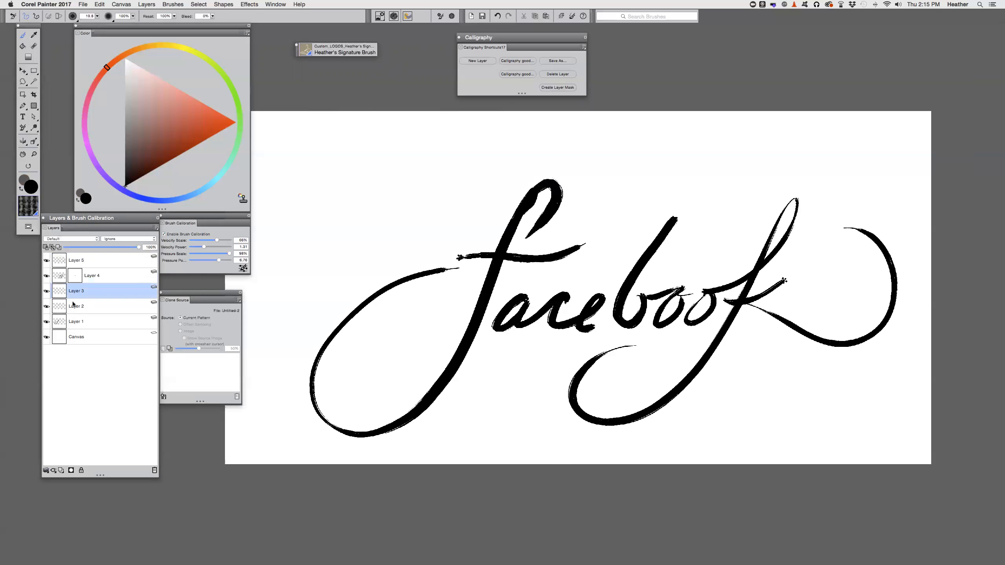
{"action": "left_click", "coordinate": [71, 470]}
{"action": "left_click_drag", "start_coordinate": [455, 259], "coordinate": [457, 255]}
{"action": "left_click_drag", "start_coordinate": [592, 242], "coordinate": [578, 249]}
- Save the lettering as facebook1 in Photoshop format in the personal words folder
{"action": "key", "text": "super+minus"}
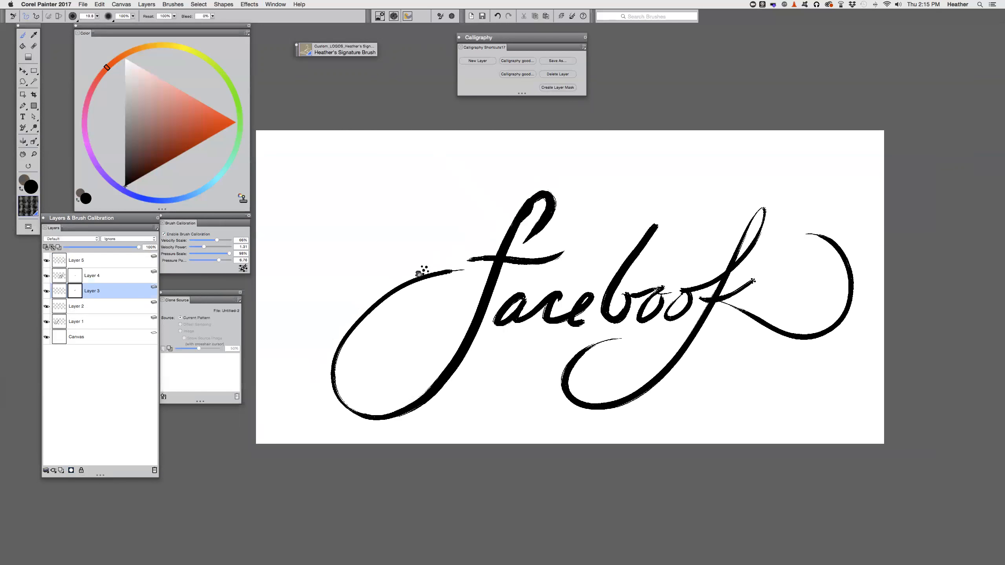
{"action": "key", "text": "super+minus"}
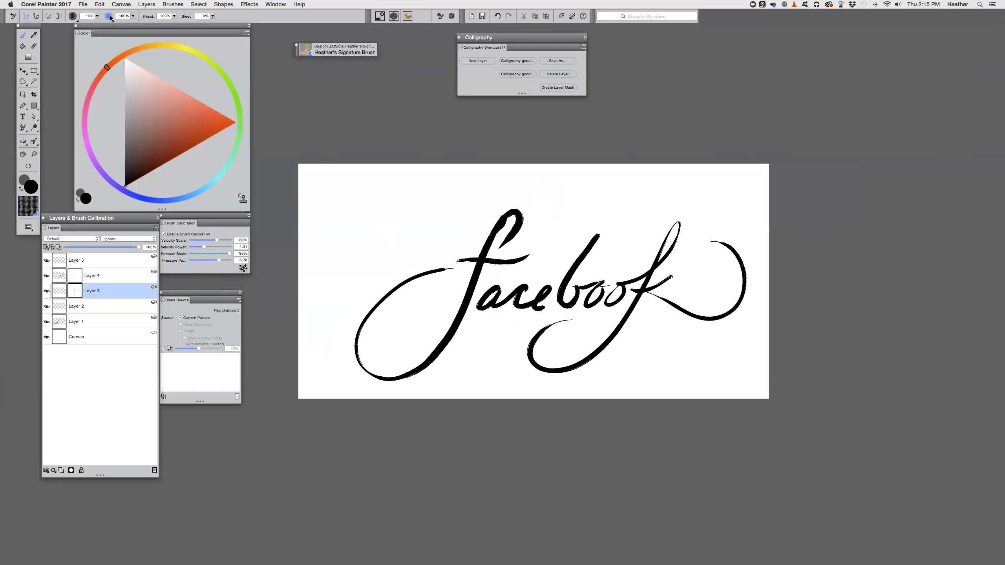
{"action": "left_click", "coordinate": [81, 5]}
{"action": "left_click", "coordinate": [106, 82]}
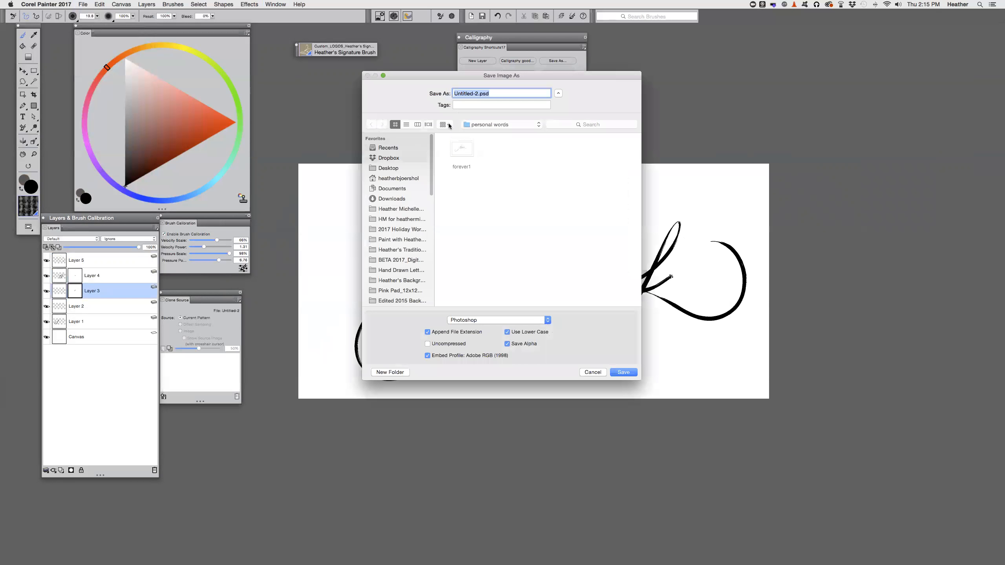
{"action": "type", "text": "facebook1"}
{"action": "key", "text": "Return"}
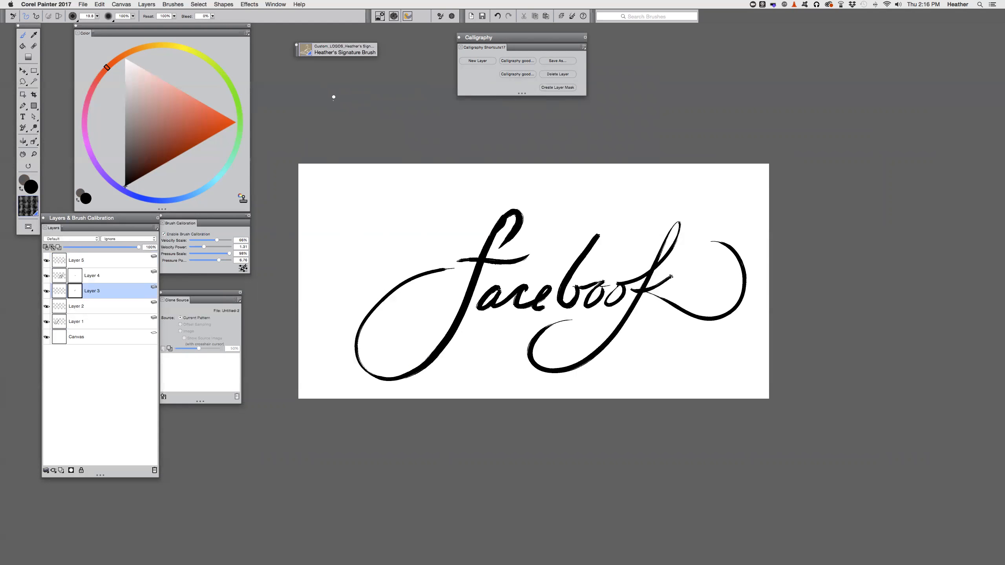
{"action": "left_click", "coordinate": [307, 50]}
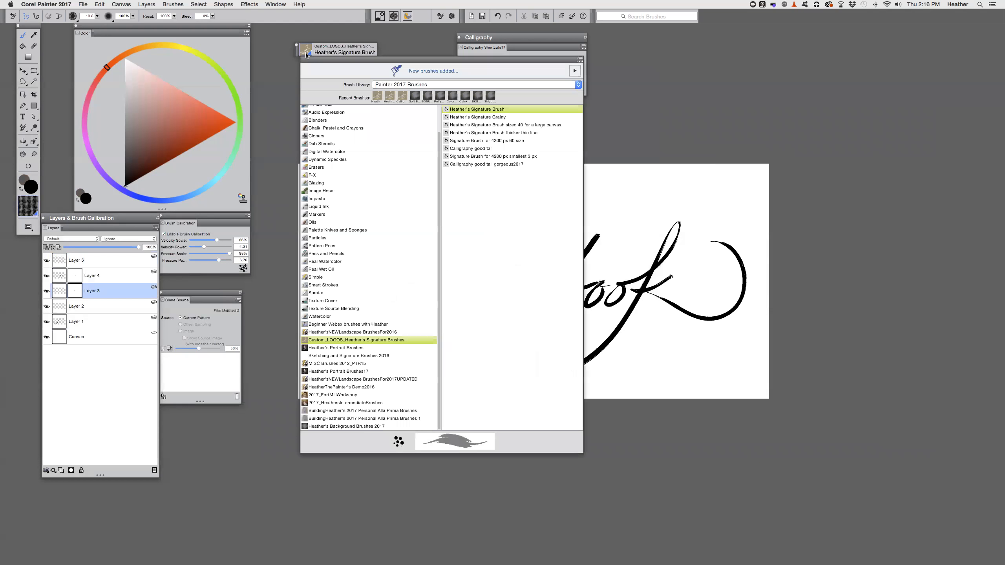
{"action": "key", "text": "Escape"}
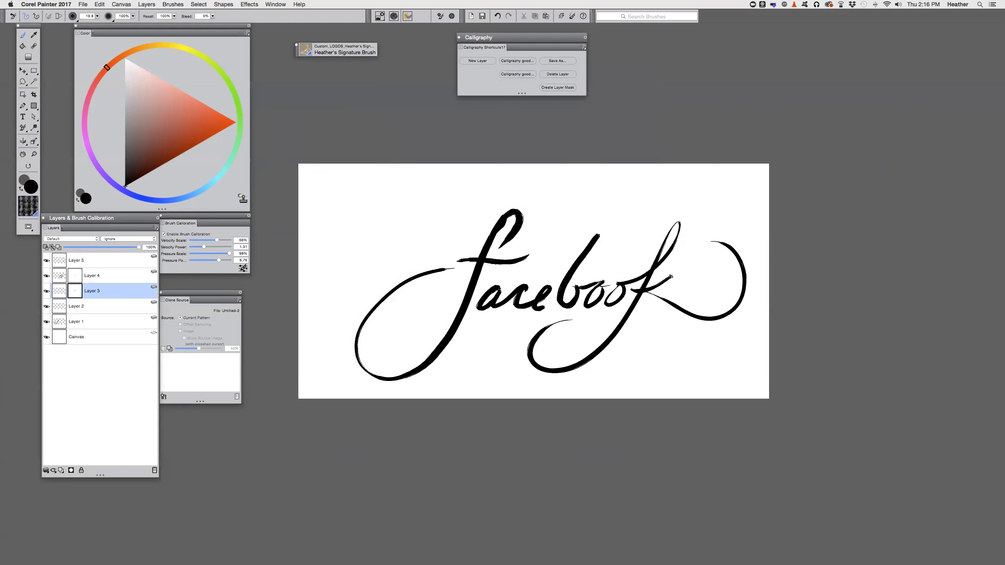